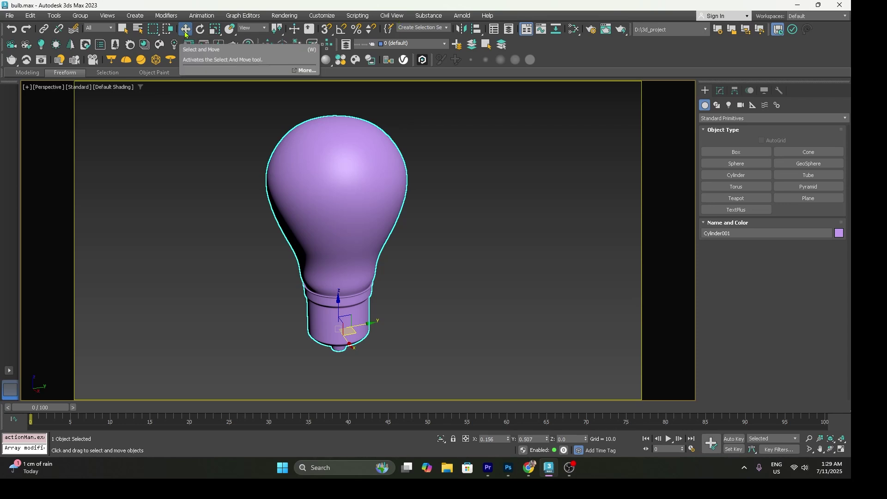
# Step: Move the bulb along the Y axis to about Y 2.43
pyautogui.press('e')
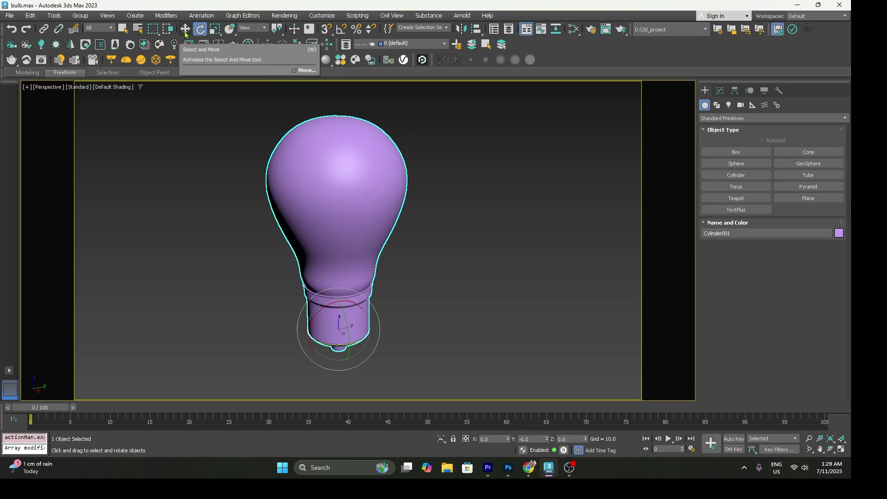
pyautogui.press('r')
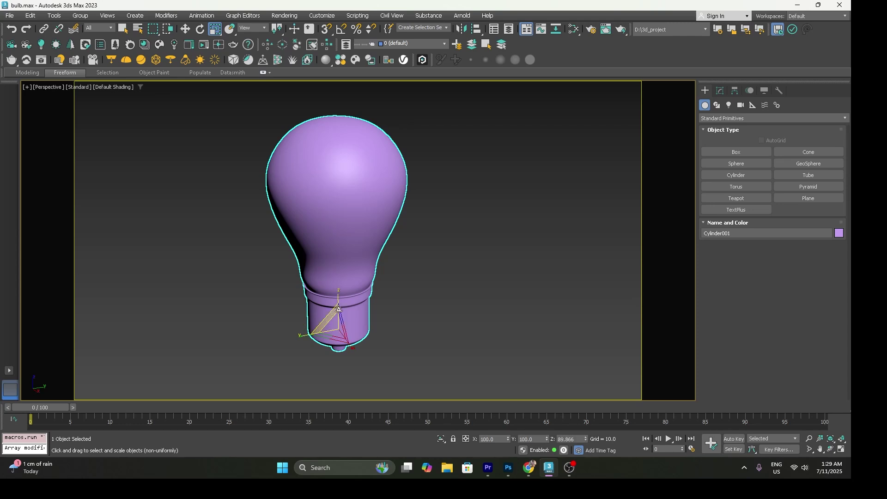
pyautogui.press('w')
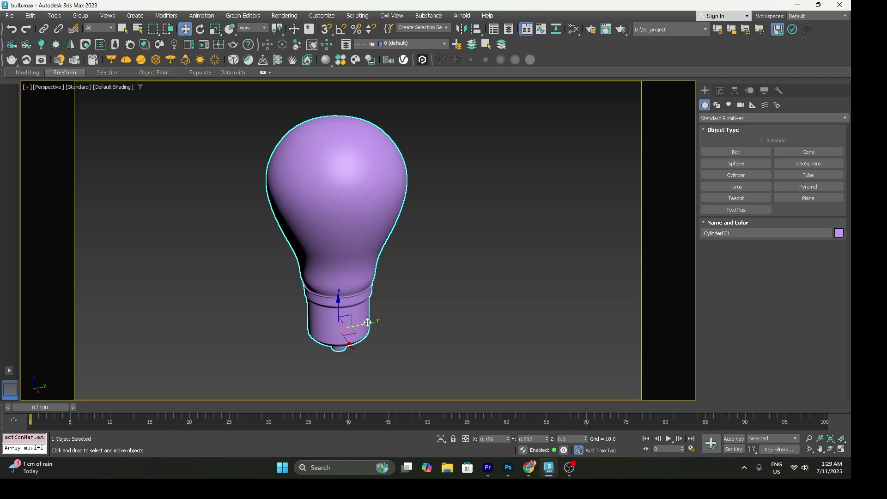
pyautogui.moveTo(368, 322)
pyautogui.mouseDown()
pyautogui.moveTo(402, 319)
pyautogui.moveTo(381, 321)
pyautogui.mouseUp()
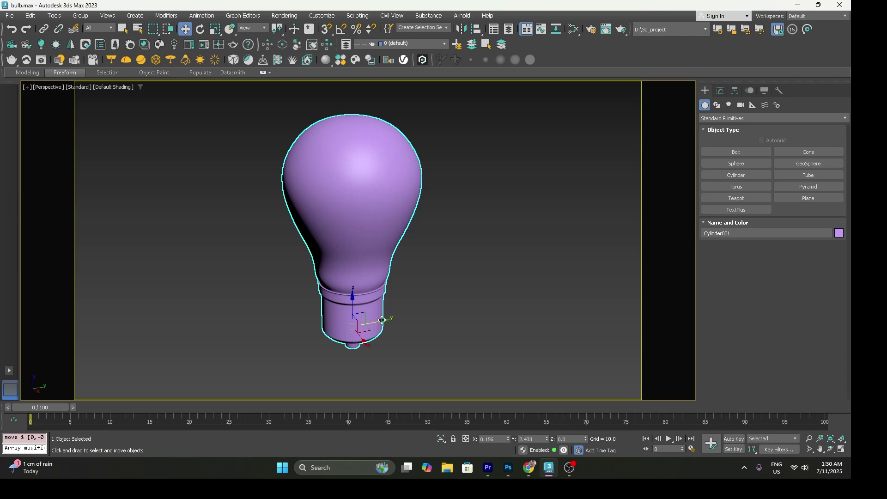
# Step: Compare the Rotate, Scale and Move gizmos on the bulb, cycling through the scale modes
pyautogui.press('e')
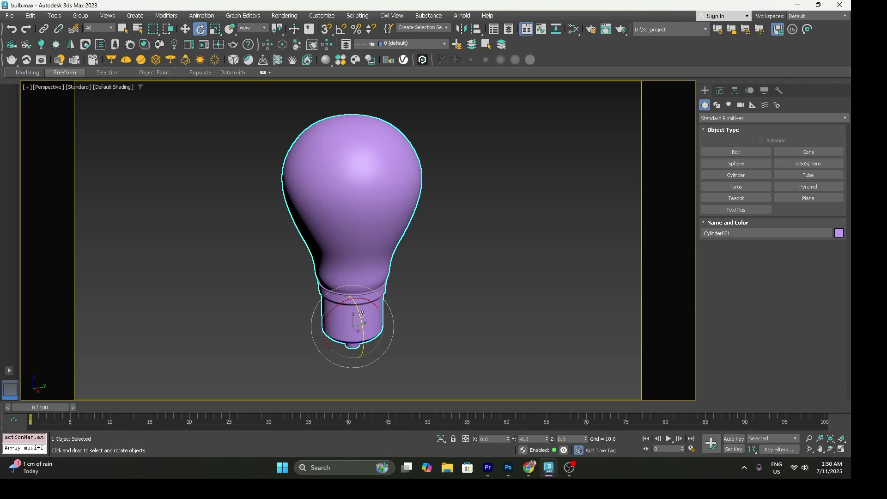
pyautogui.press('r')
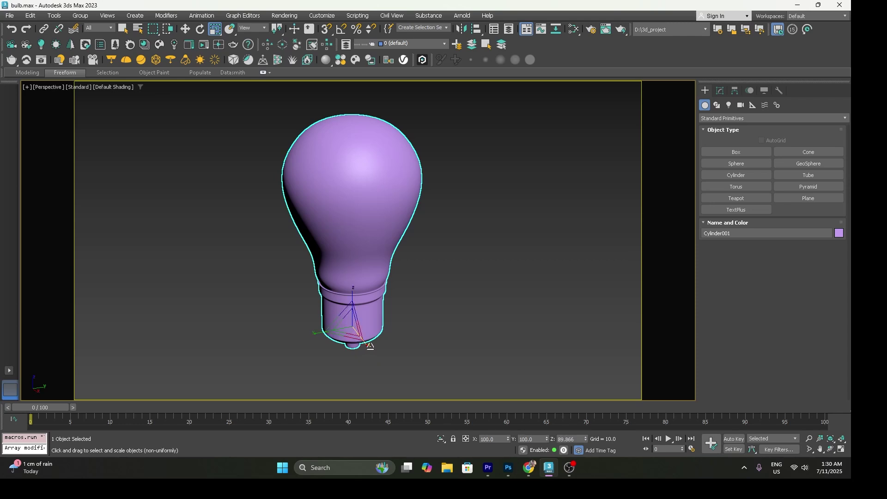
pyautogui.press('r')
pyautogui.press('r')
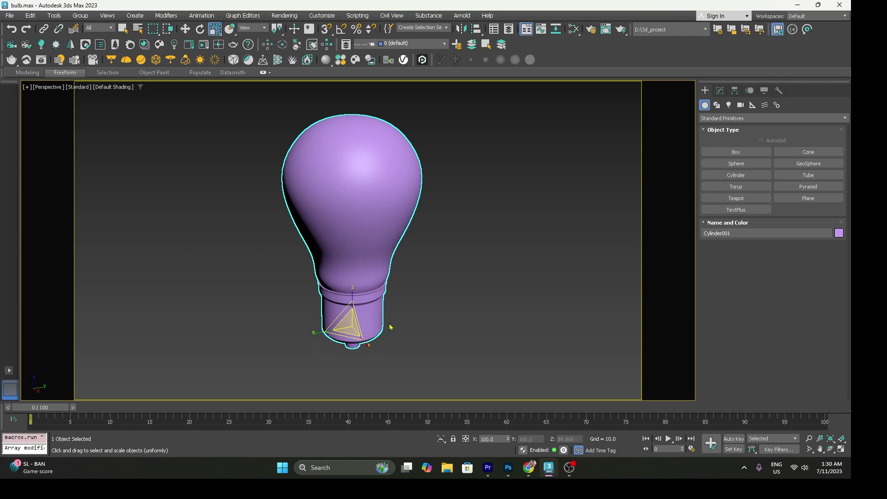
pyautogui.click(186, 31)
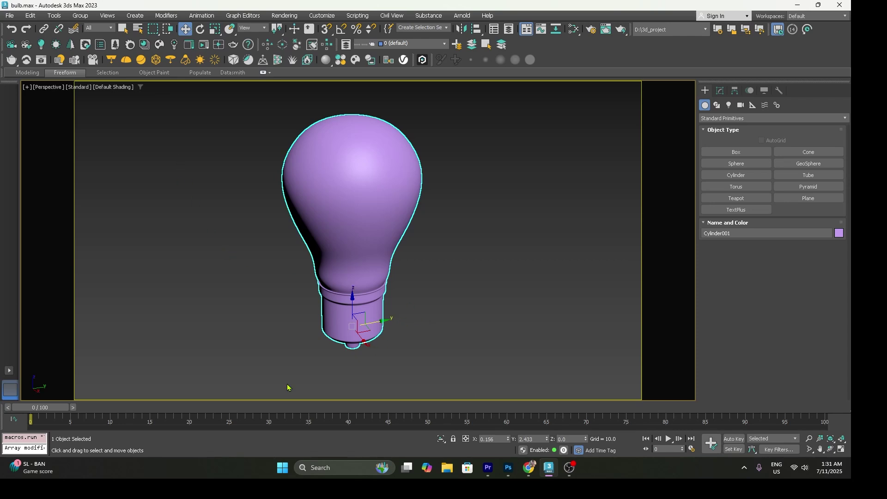
pyautogui.press('e')
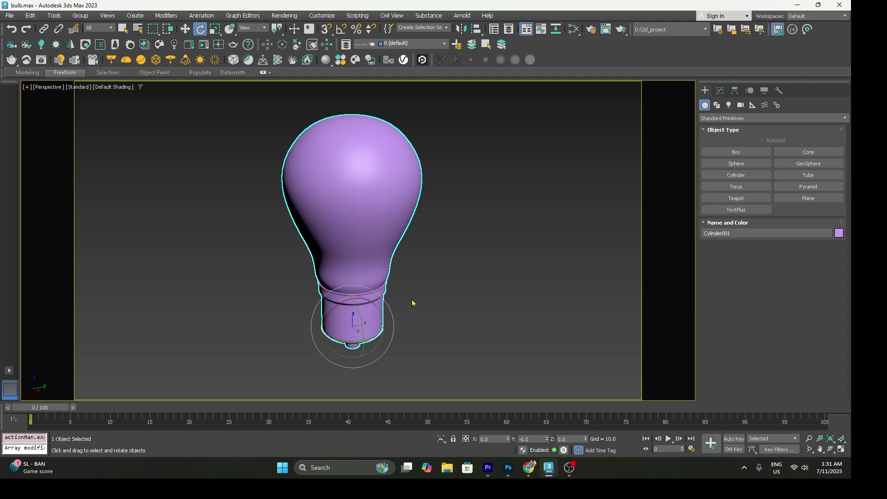
# Step: Move the bulb along its axes and planes to about X 2.84, Y 3.67, Z 4.67
pyautogui.press('w')
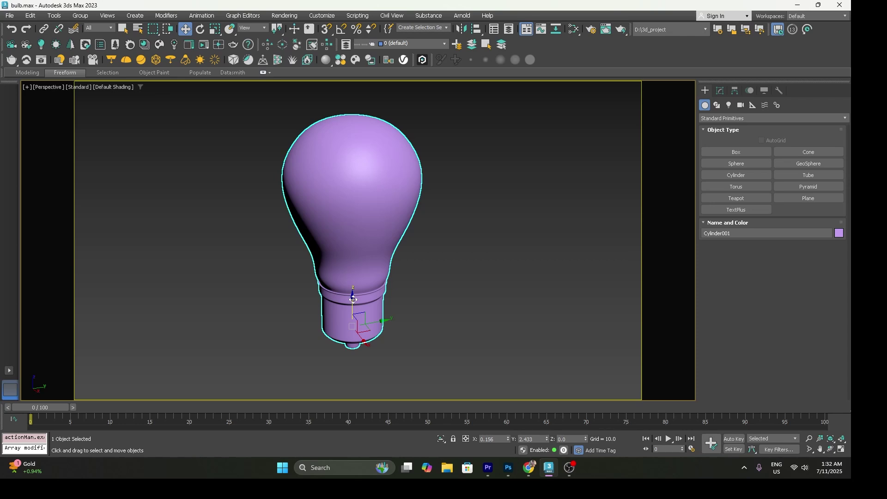
pyautogui.moveTo(385, 321); pyautogui.dragTo(360, 257)
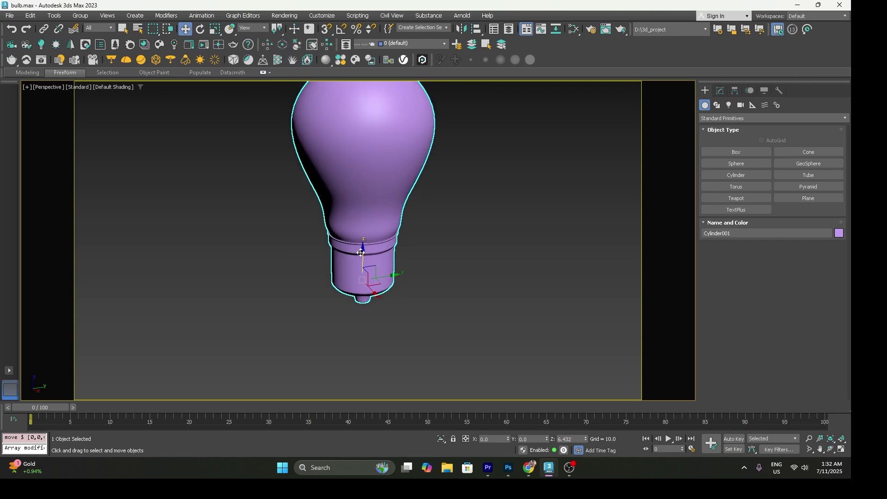
pyautogui.moveTo(367, 298); pyautogui.dragTo(334, 338)
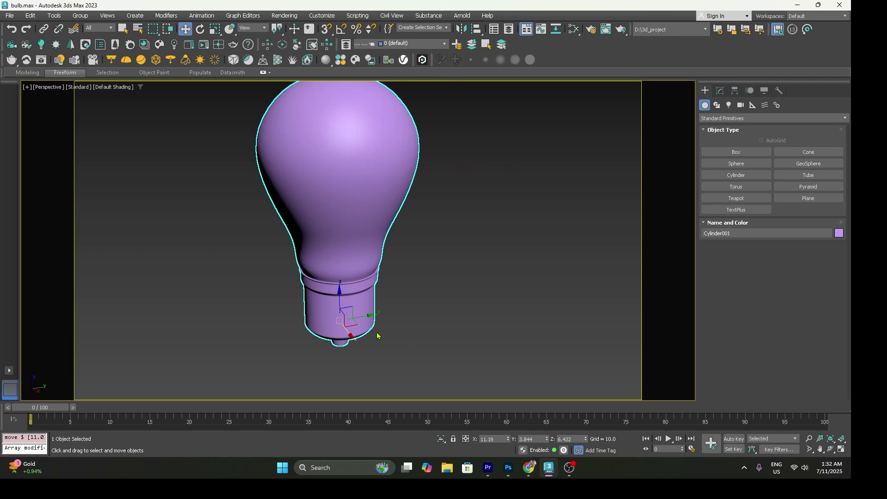
pyautogui.moveTo(351, 309); pyautogui.dragTo(326, 306)
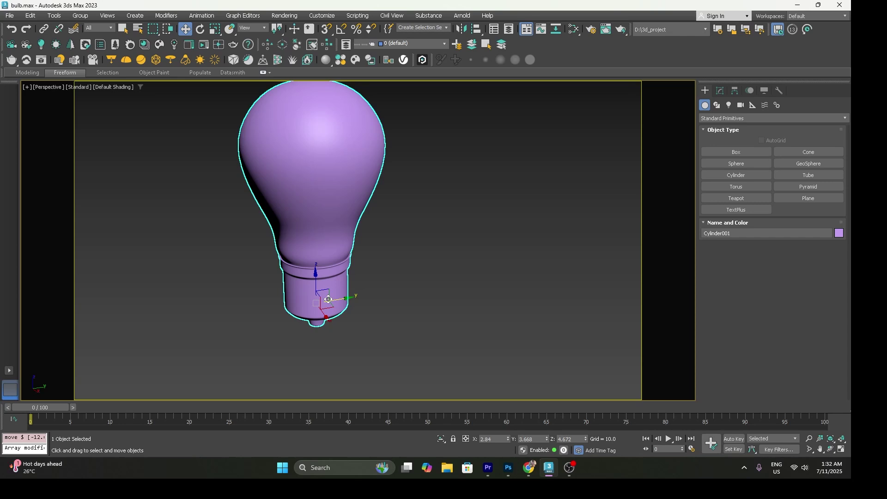
# Step: Rotate the bulb to about X 0.06, Y 2.33, Z -78.68 degrees and turn on edged faces
pyautogui.moveTo(373, 307); pyautogui.dragTo(440, 301, button='middle')
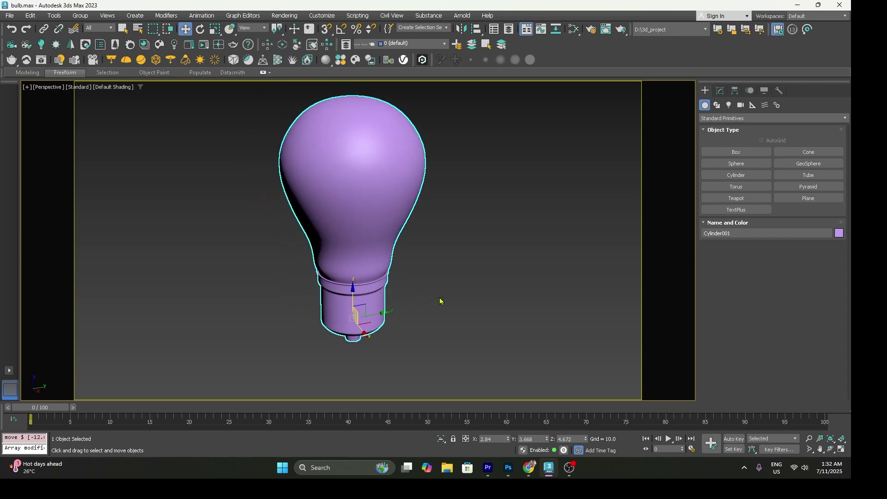
pyautogui.press('e')
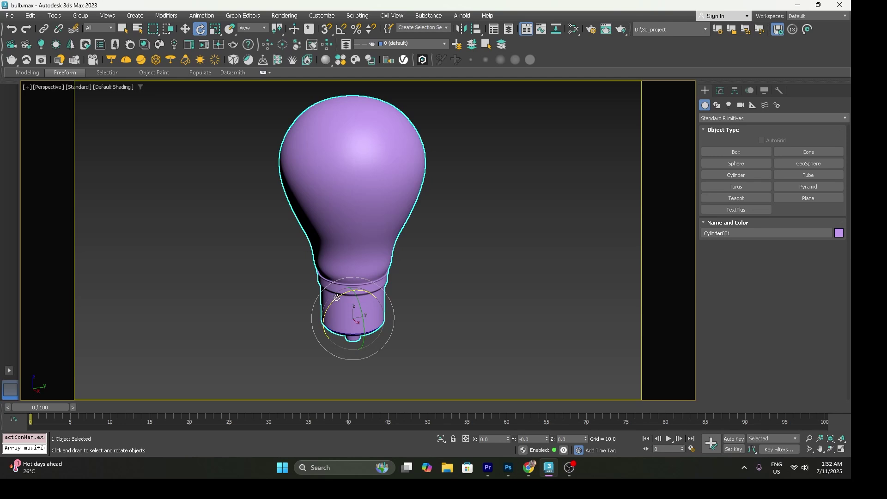
pyautogui.moveTo(337, 297); pyautogui.dragTo(438, 317)
pyautogui.press('F4')
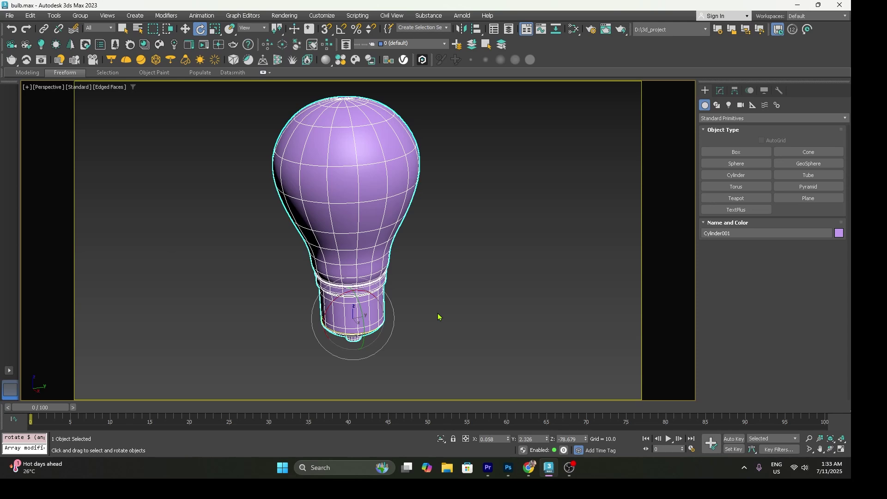
# Step: Scale the bulb non-uniformly and uniformly down to about 52% in X, 70% in Y and 41% in Z
pyautogui.press('r')
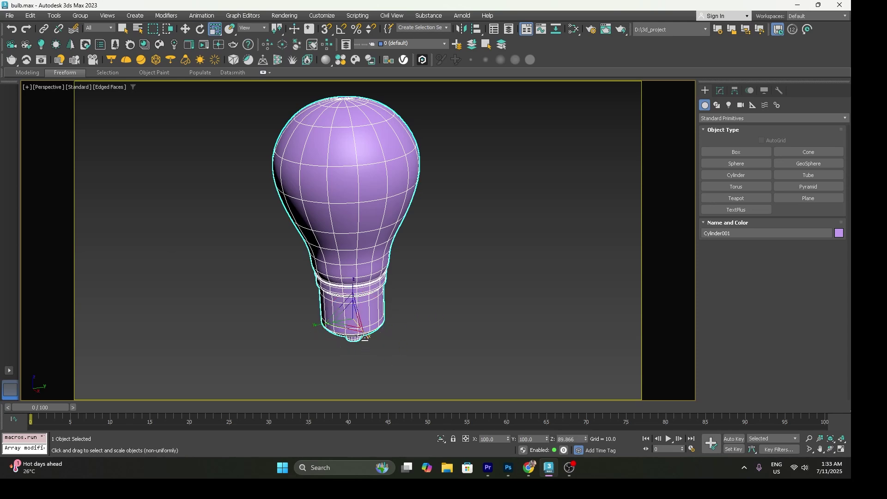
pyautogui.moveTo(357, 353)
pyautogui.mouseDown()
pyautogui.moveTo(389, 351)
pyautogui.moveTo(365, 370)
pyautogui.moveTo(391, 356)
pyautogui.moveTo(369, 340)
pyautogui.mouseUp()
pyautogui.moveTo(309, 332); pyautogui.dragTo(365, 283)
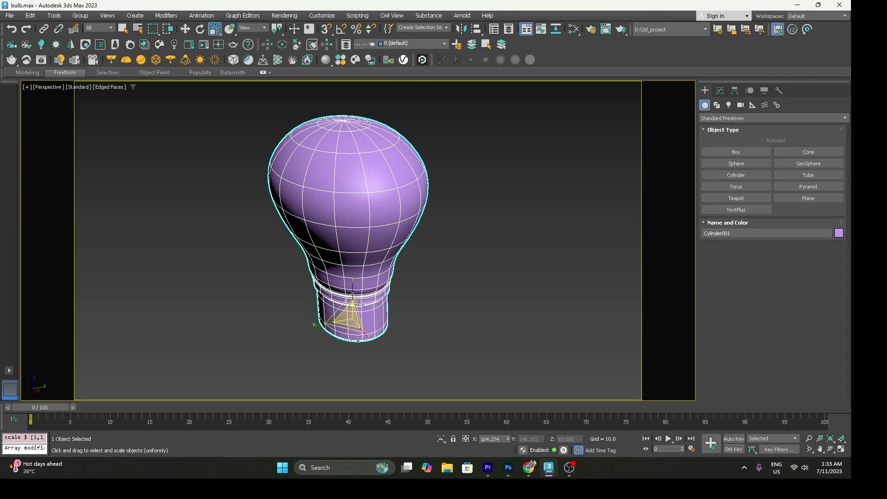
pyautogui.moveTo(365, 302); pyautogui.dragTo(341, 364)
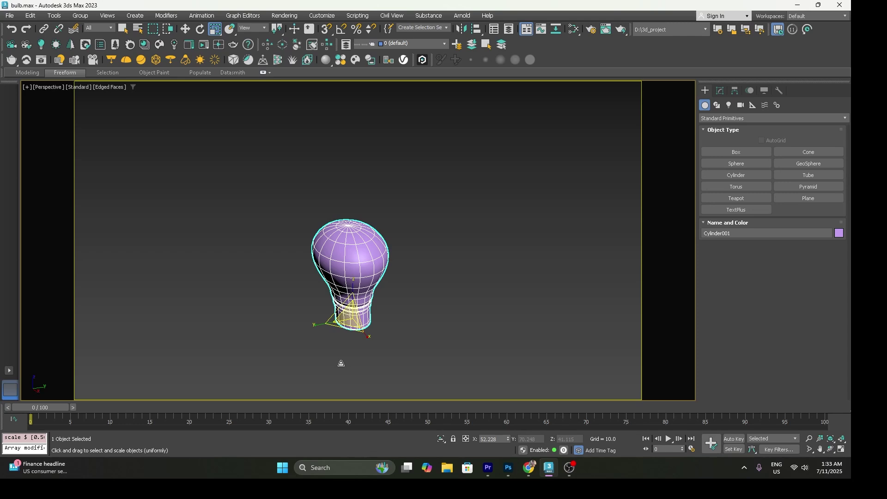
# Step: Shrink the transform gizmo until it is very small on the bulb's base
pyautogui.press('-')
pyautogui.press('-')
pyautogui.press('-')
pyautogui.press('-')
pyautogui.press('-')
pyautogui.press('-')
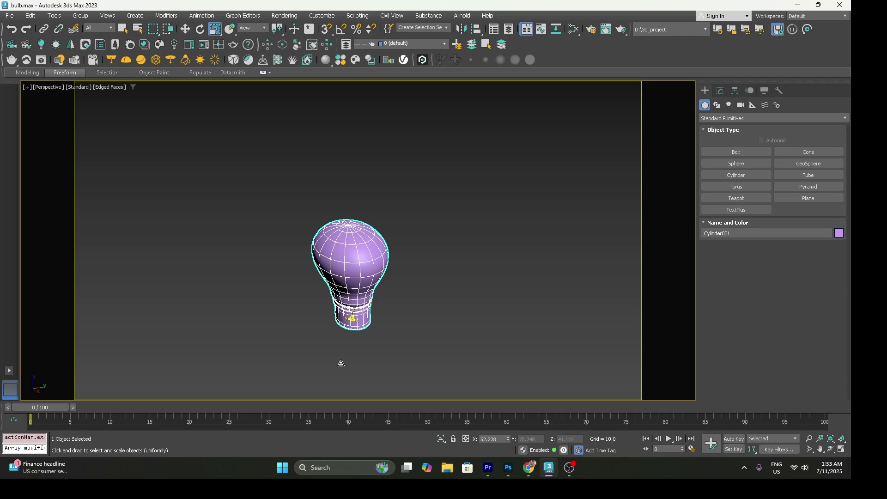
# Step: Scale the bulb down along the Y axis to about 66% using the small gizmo
pyautogui.scroll(5, 377, 317)
pyautogui.scroll(-2, 432, 265)
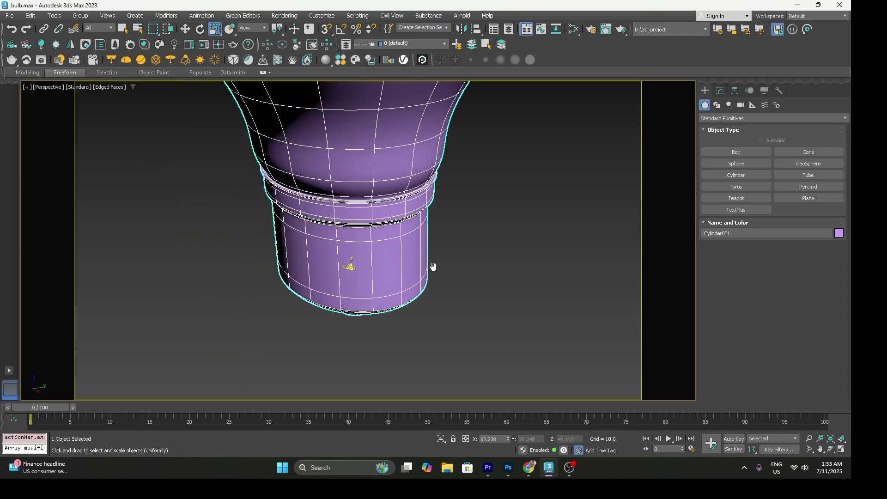
pyautogui.hotkey('ctrl', 'e')
pyautogui.moveTo(362, 276); pyautogui.dragTo(355, 266)
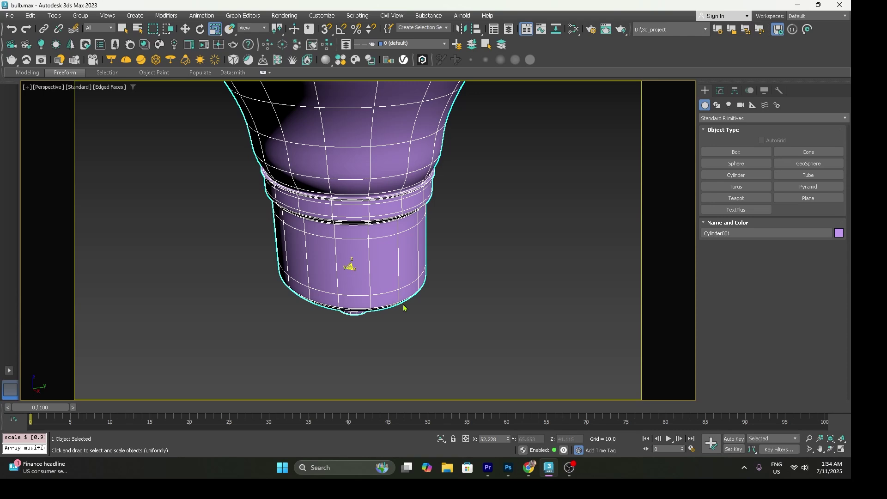
# Step: Adjust the transform gizmo's size until its scale handles span most of the bulb's base
pyautogui.press('=')
pyautogui.press('=')
pyautogui.press('=')
pyautogui.press('=')
pyautogui.press('=')
pyautogui.press('=')
pyautogui.press('=')
pyautogui.press('=')
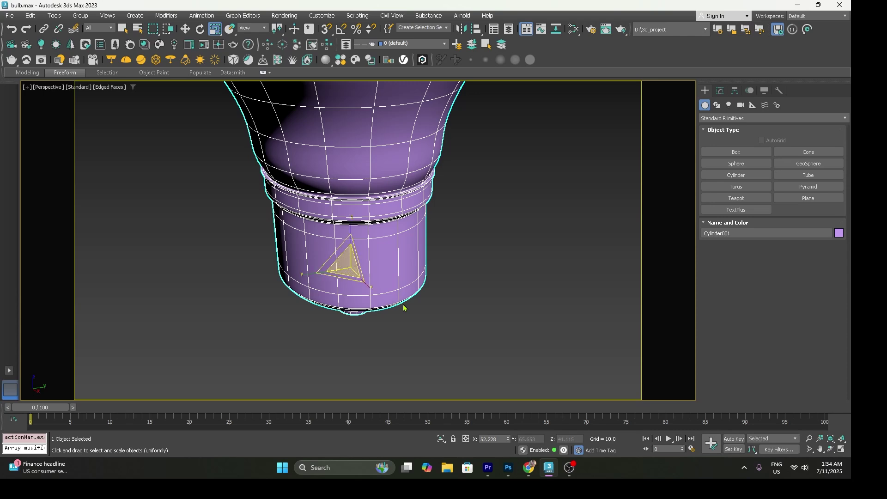
pyautogui.press('-')
pyautogui.press('-')
pyautogui.press('-')
pyautogui.press('-')
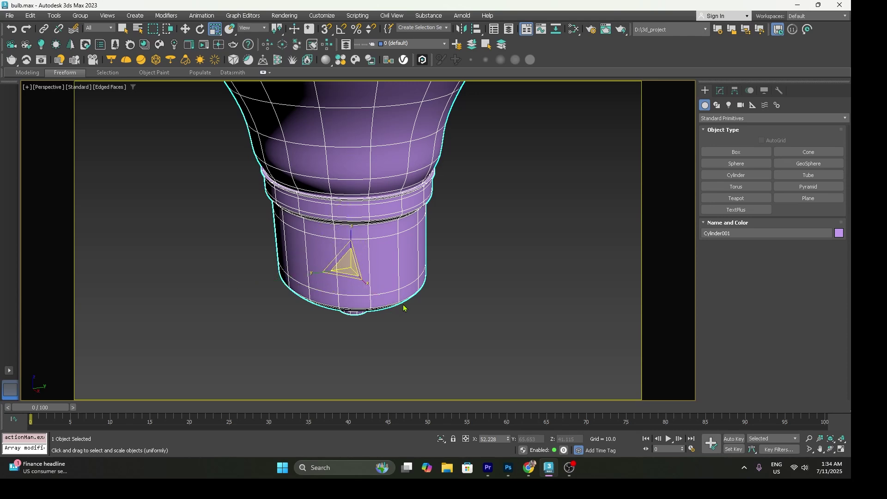
pyautogui.press('=')
pyautogui.press('=')
pyautogui.press('=')
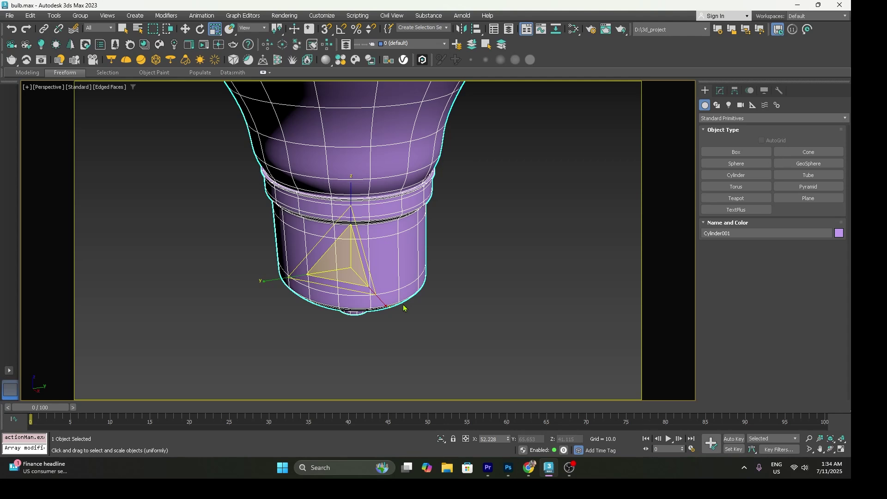
pyautogui.scroll(-5, 404, 308)
pyautogui.keyDown('alt'); pyautogui.moveTo(403, 308); pyautogui.dragTo(387, 317, button='middle'); pyautogui.keyUp('alt')
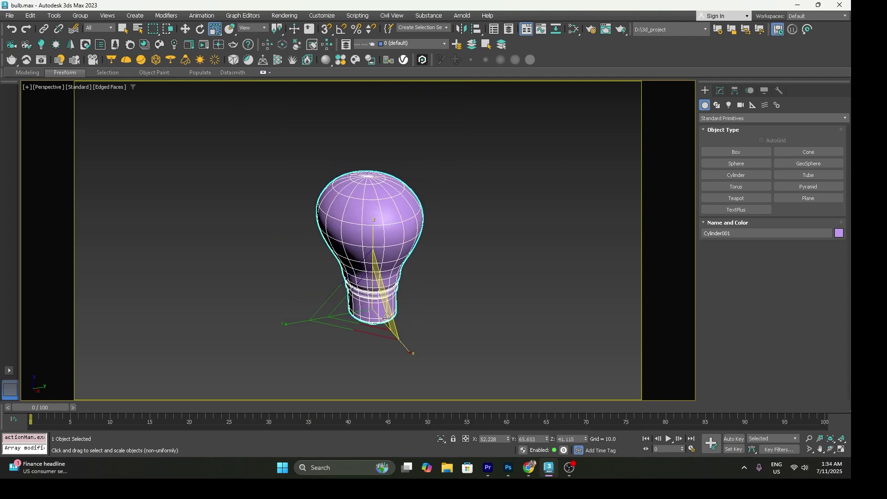